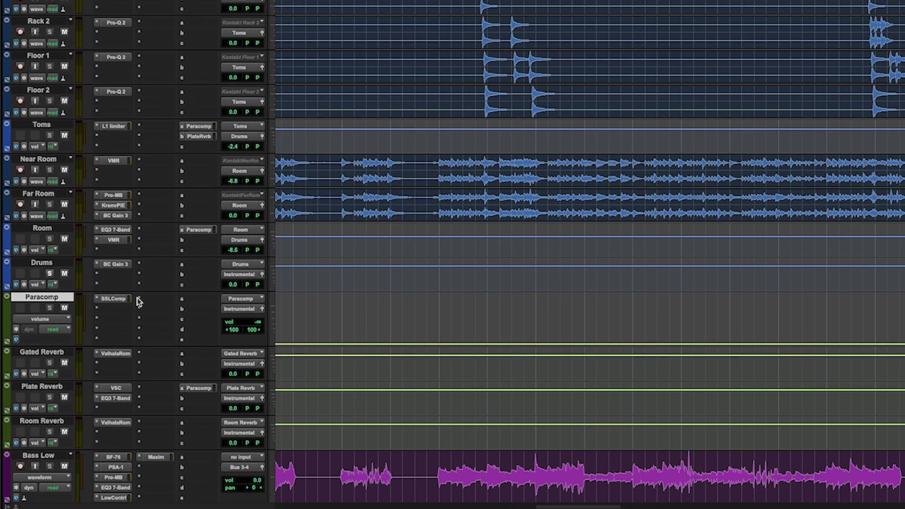
- Play the drums, raise the Paracomp track's volume to about -4.6 dB, and toggle its mute to compare the mix with and without it
key("space")
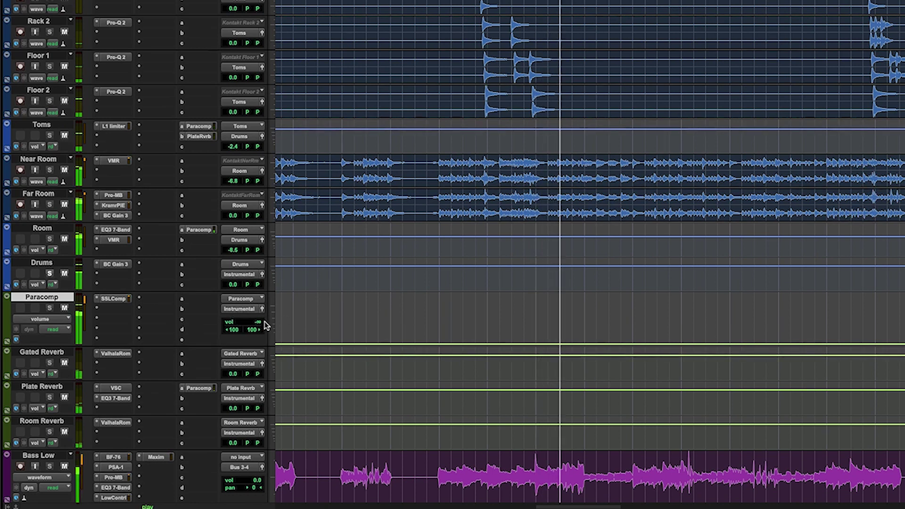
left_click_drag(262, 325, 262, 292)
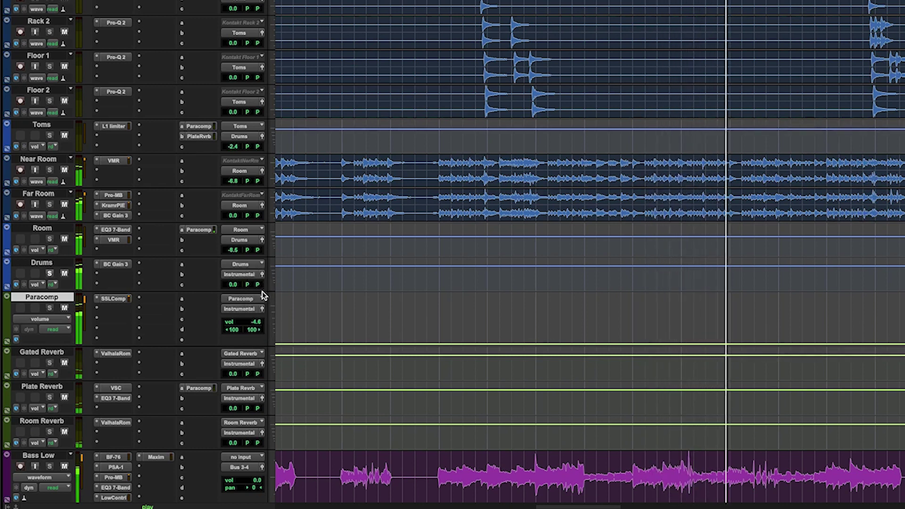
left_click(65, 309)
left_click(65, 308)
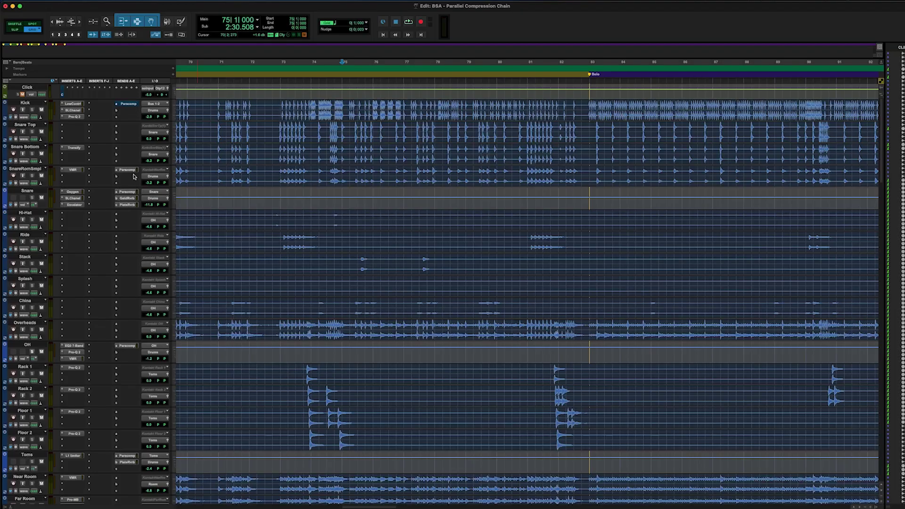
- Assign a send on the Room track to the Paracomp (Stereo) bus
scroll(137, 262, "down", 10)
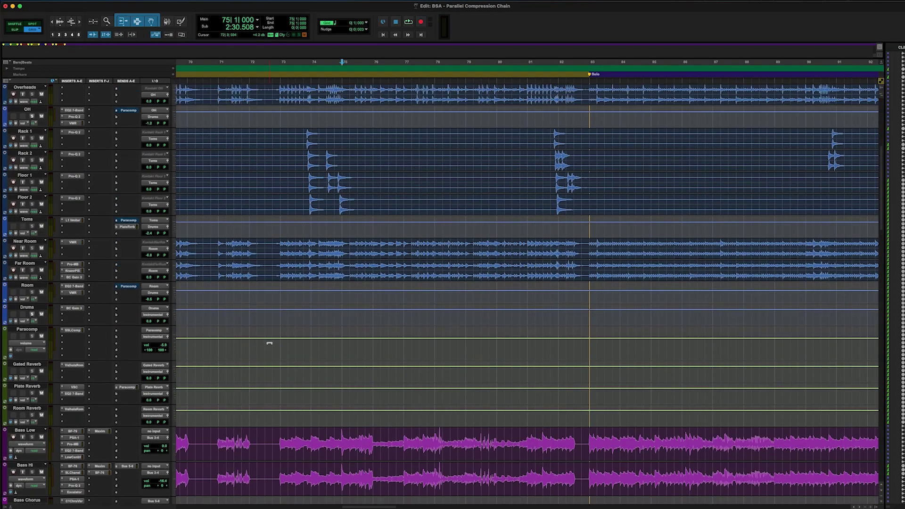
scroll(269, 342, "up", 3)
left_click(128, 375)
mouse_move(142, 381)
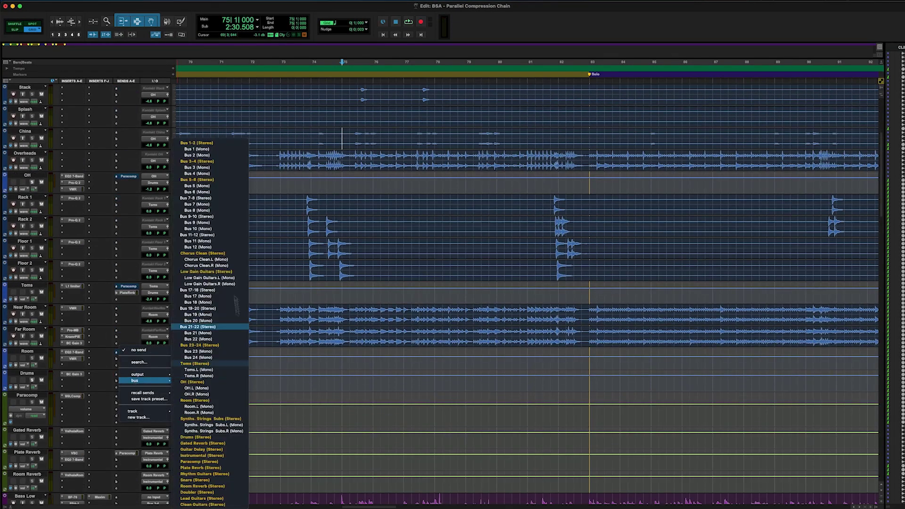
left_click(199, 461)
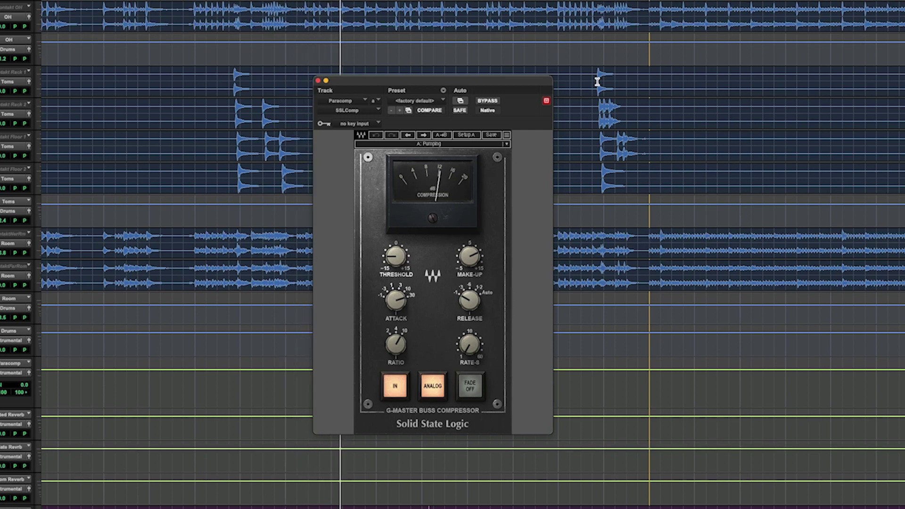
- Toggle bypass on the Paracomp track's SSLComp during playback to compare the compression
left_click(487, 101)
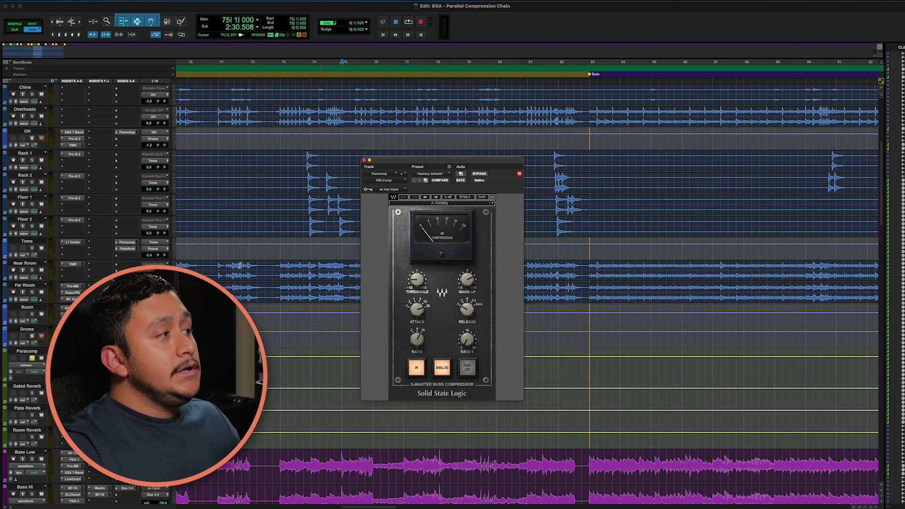
- Insert the Black Salt Audio Escalator (stereo) on the Paracomp track, with its amount at 55% and output at about -3.9 dB
left_click(74, 204)
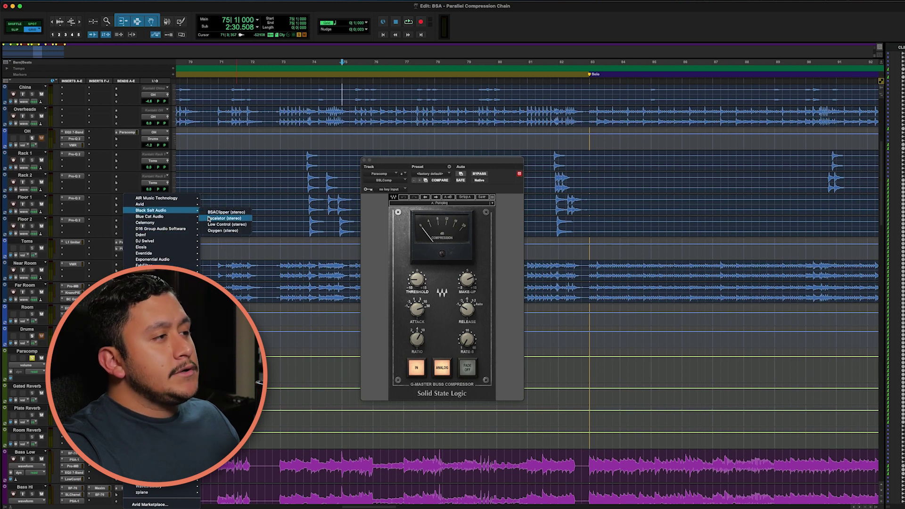
left_click(208, 219)
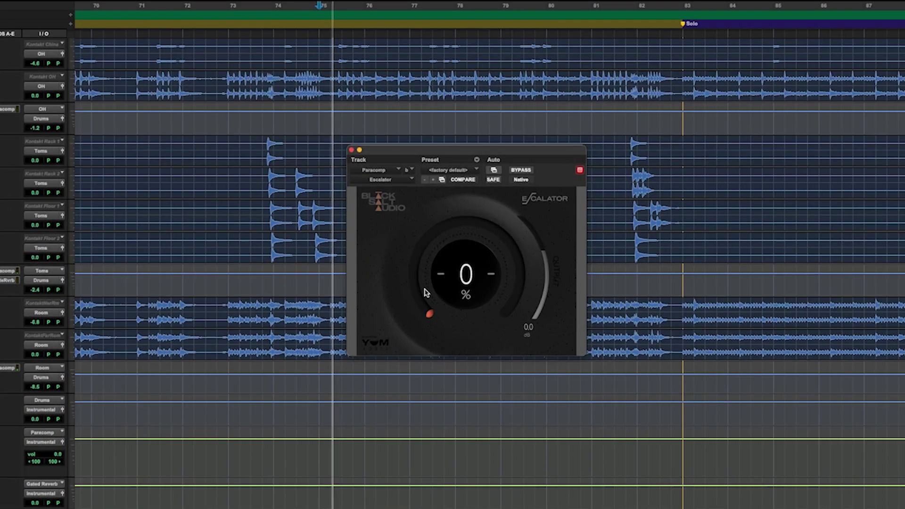
left_click_drag(426, 293, 411, 197)
left_click_drag(545, 254, 545, 262)
- Play back the Paracomp track and switch Escalator between engaged and bypassed to compare the sound
left_click(519, 170)
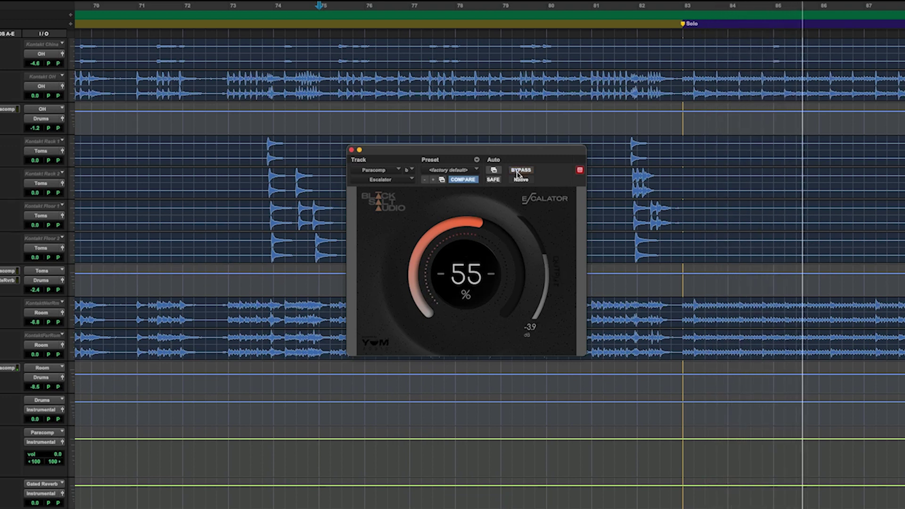
key("space")
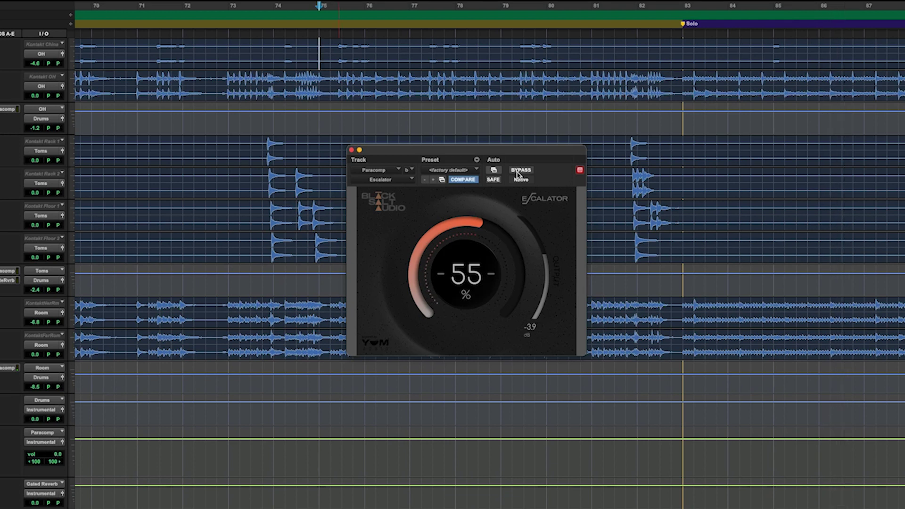
key("space")
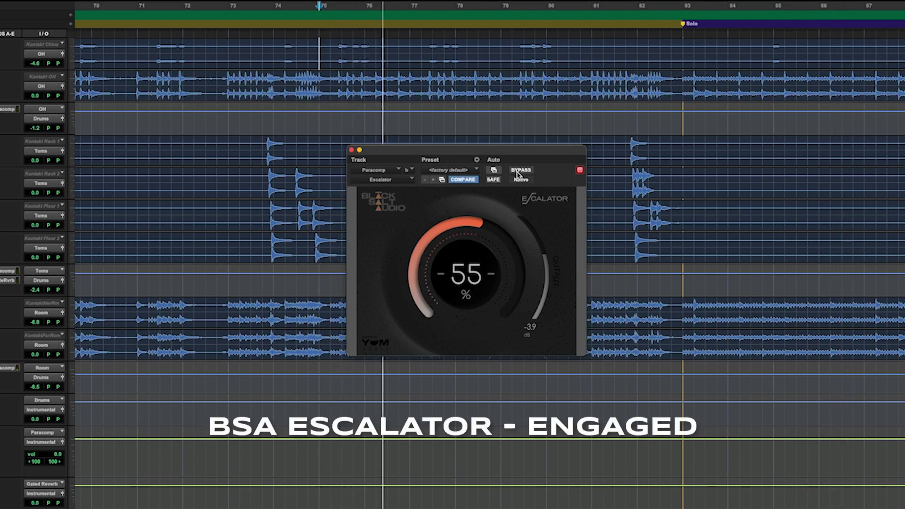
left_click(517, 174)
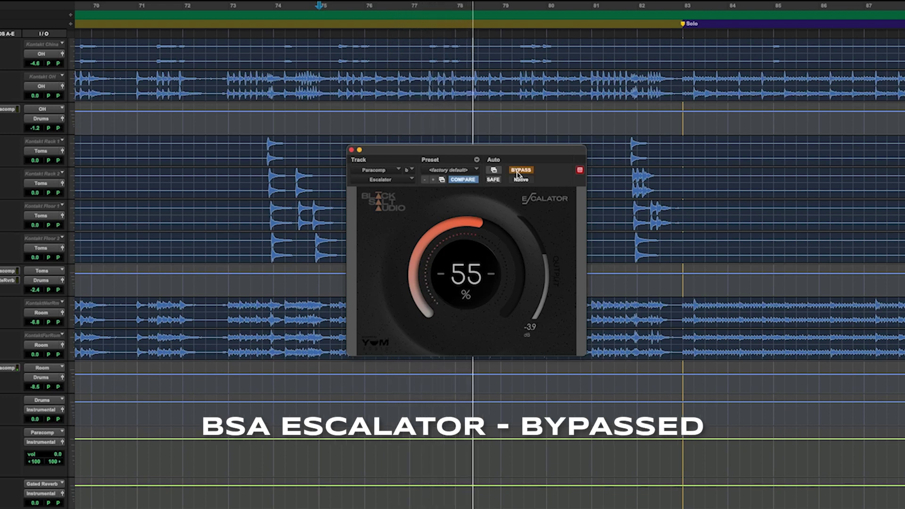
left_click(517, 174)
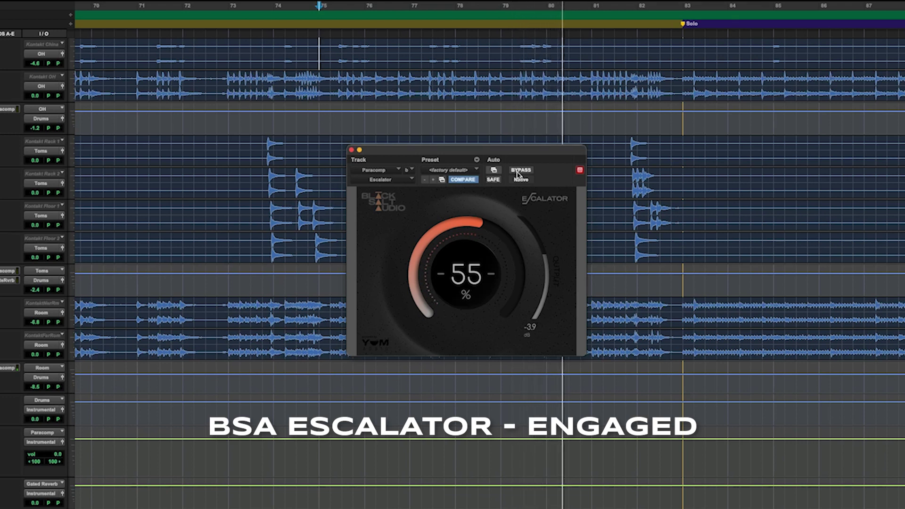
left_click(518, 174)
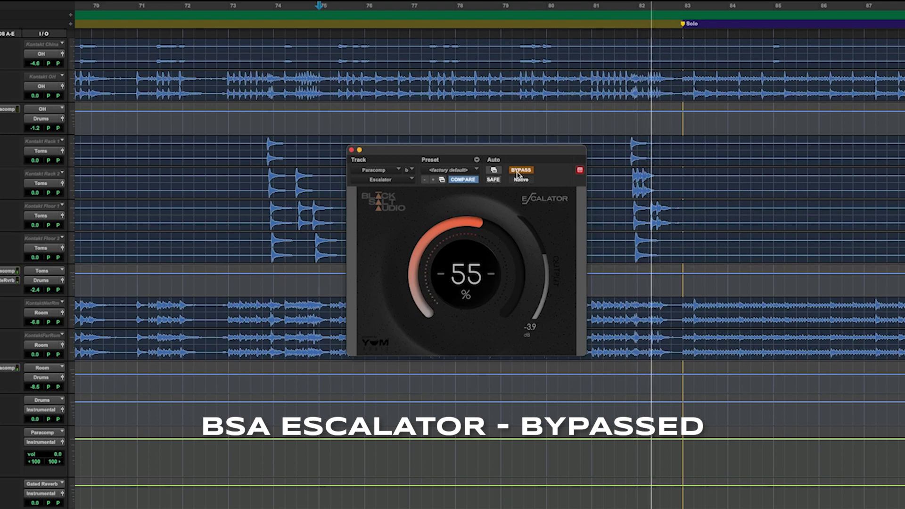
key("space")
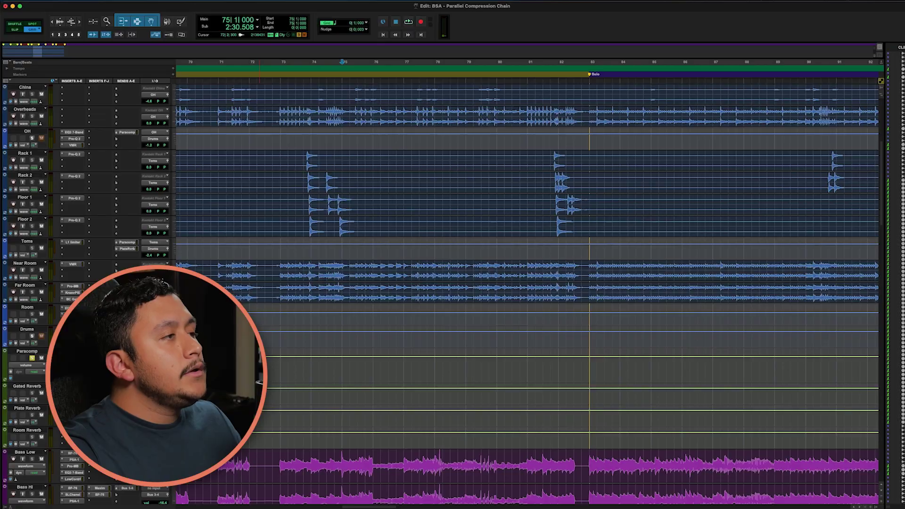
- Insert BSAClipper after Escalator on the Paracomp track, with its knob at about 1.9 and its clipping threshold at about -11 dB
mouse_move(156, 210)
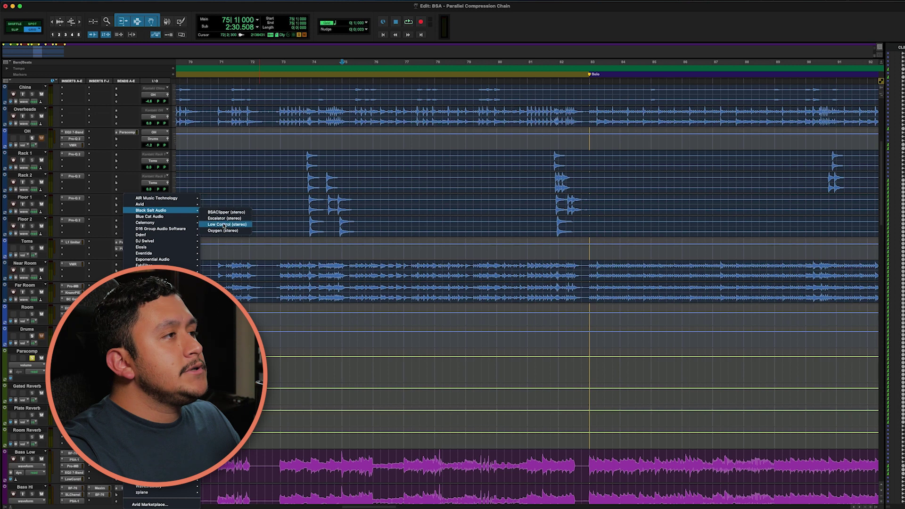
left_click(221, 224)
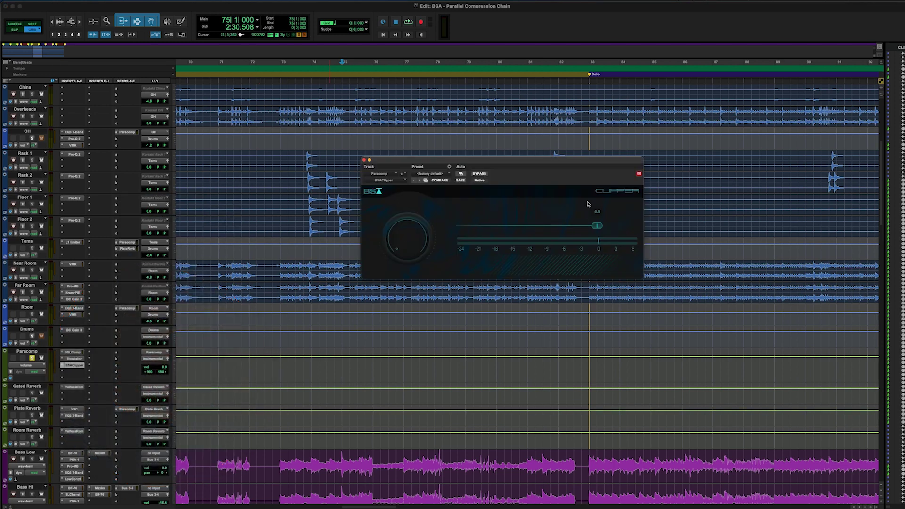
left_click_drag(561, 168, 518, 219)
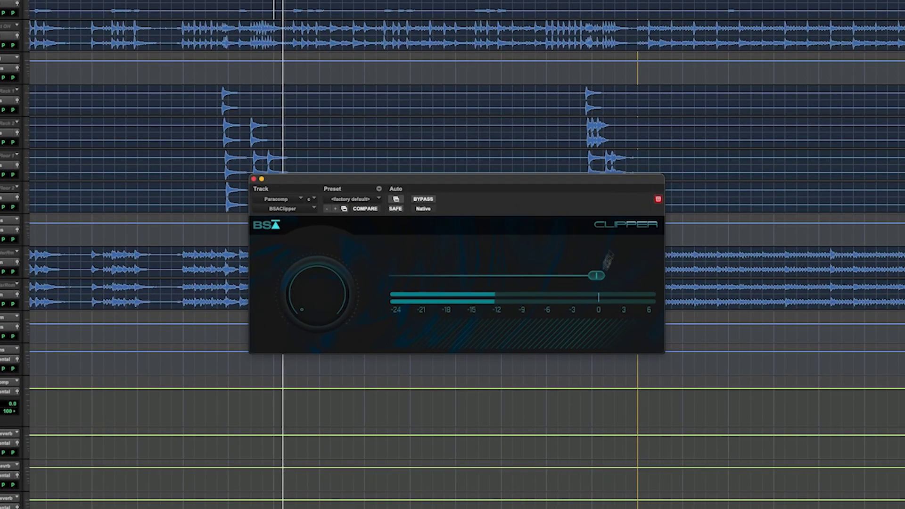
left_click_drag(599, 275, 530, 290)
left_click_drag(306, 298, 287, 278)
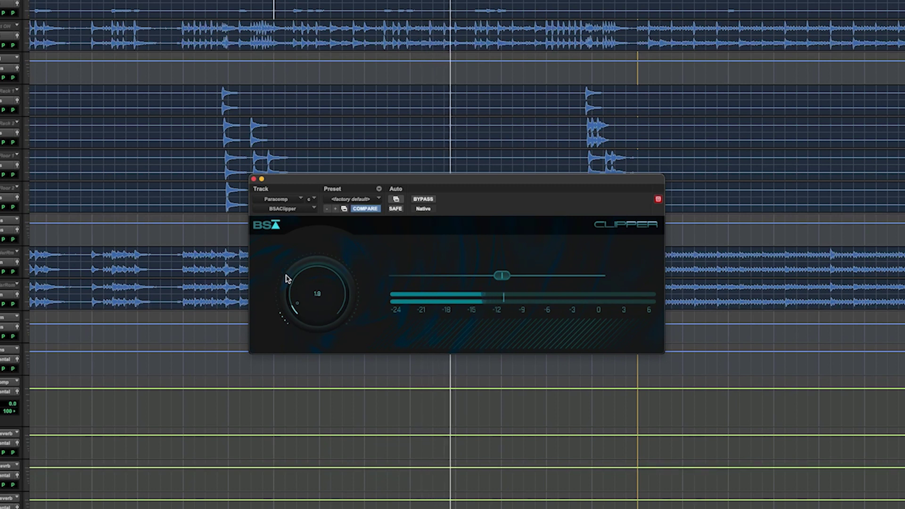
mouse_move(504, 279)
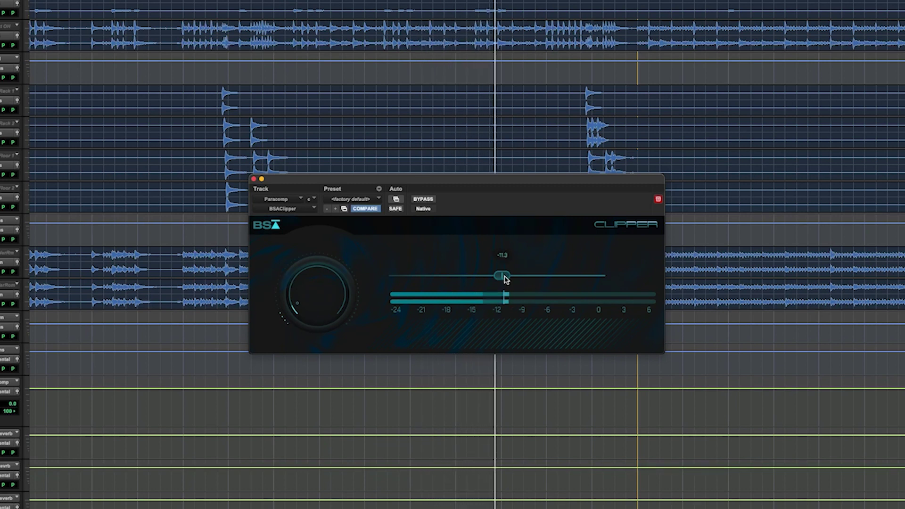
left_click_drag(505, 278, 508, 278)
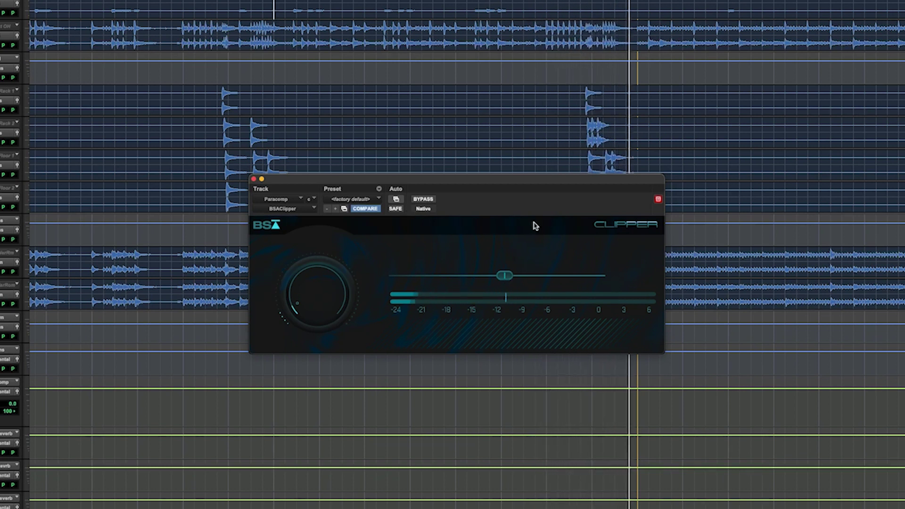
- Switch BSAClipper between bypassed and engaged during playback to compare the clipping
left_click(421, 200)
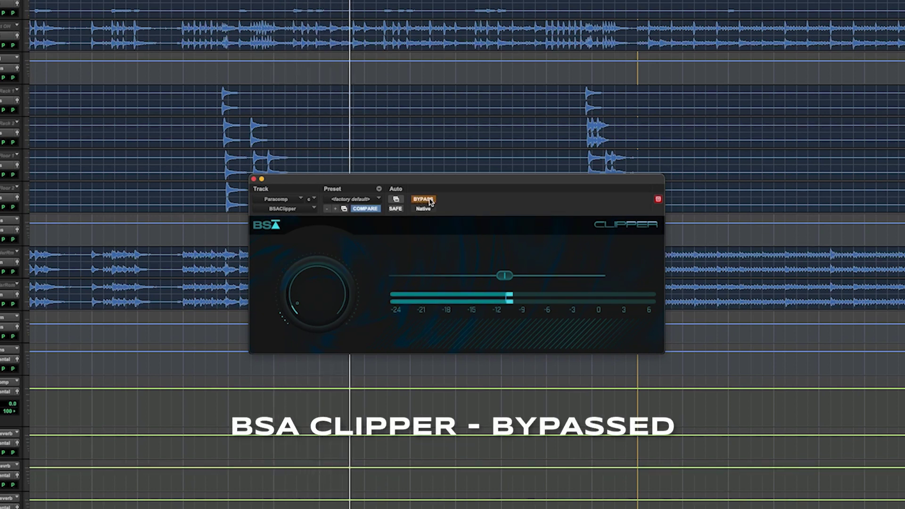
left_click(430, 201)
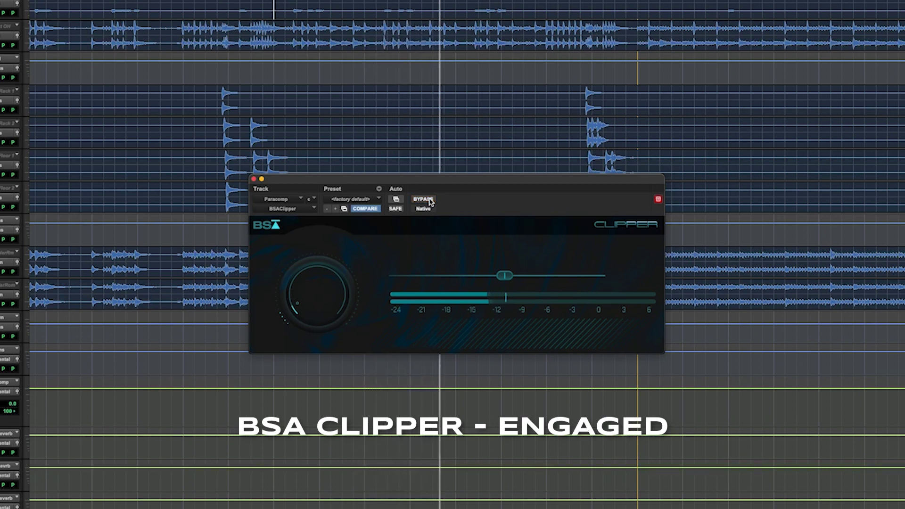
left_click(430, 201)
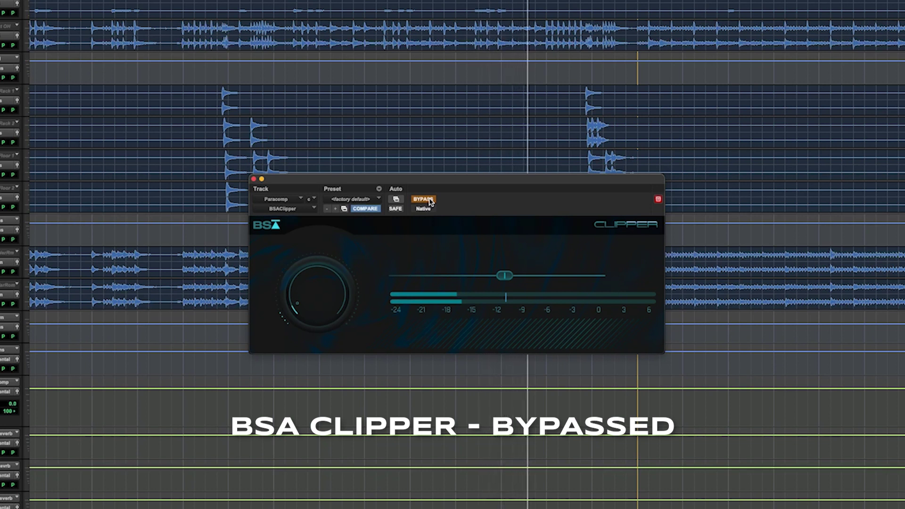
left_click(430, 200)
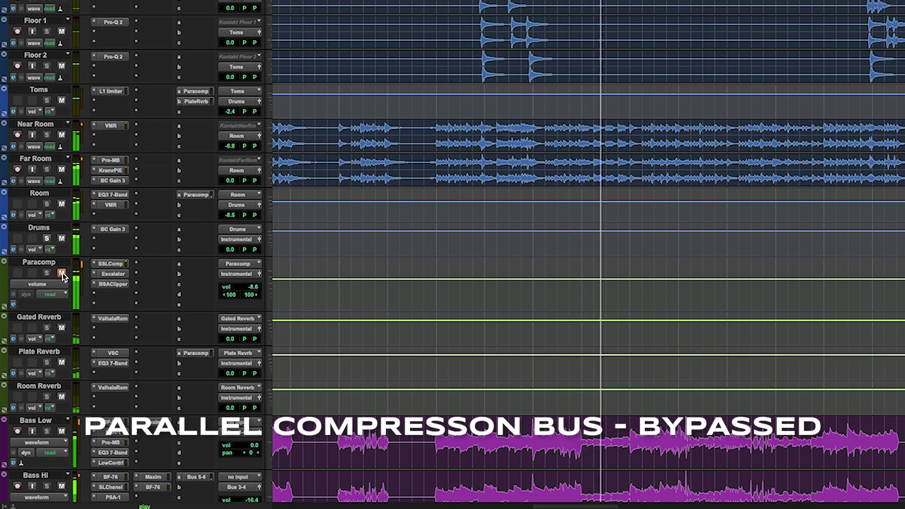
- Mute and unmute the Paracomp track during playback to compare the drums with and without parallel compression
left_click(62, 274)
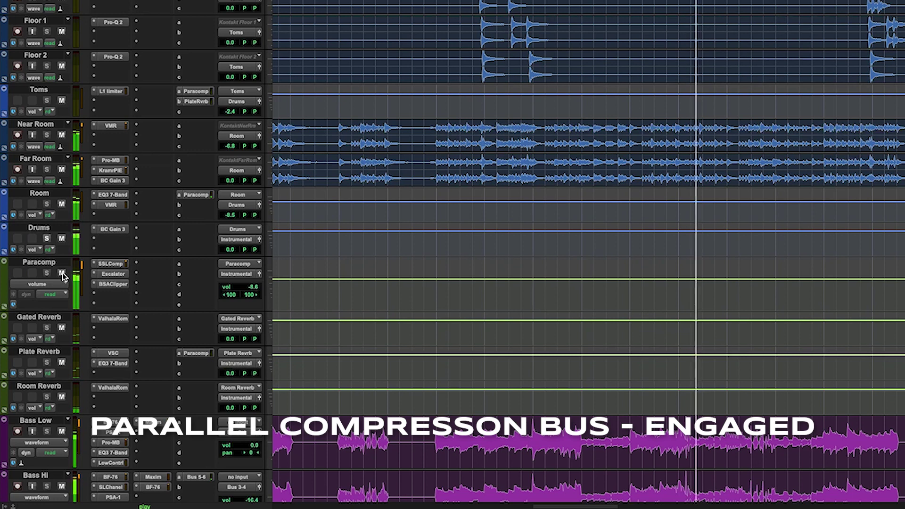
left_click(62, 274)
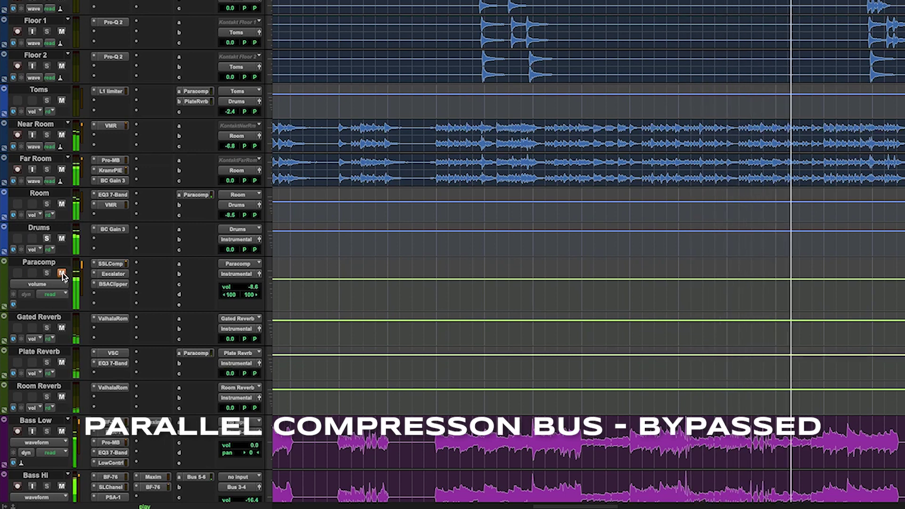
left_click(62, 274)
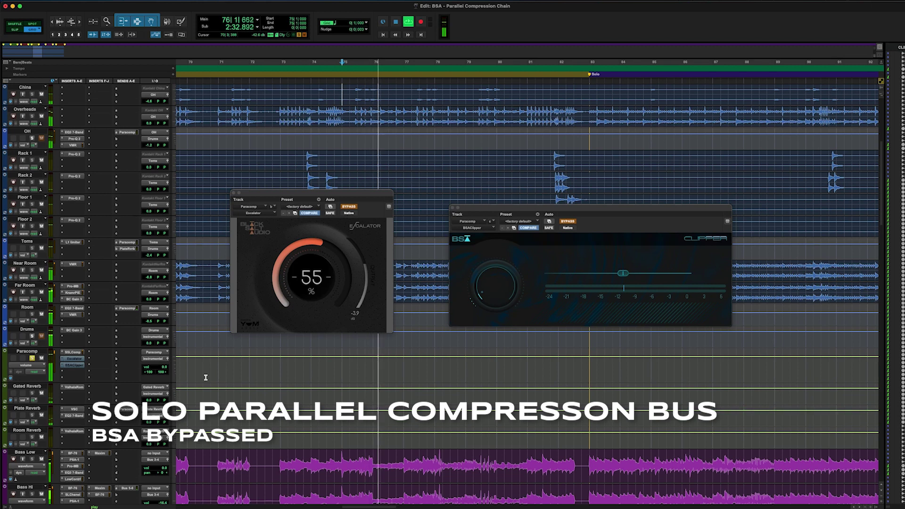
- Engage and bypass Escalator and BSAClipper together on the soloed Paracomp track to compare the sound
left_click(568, 221)
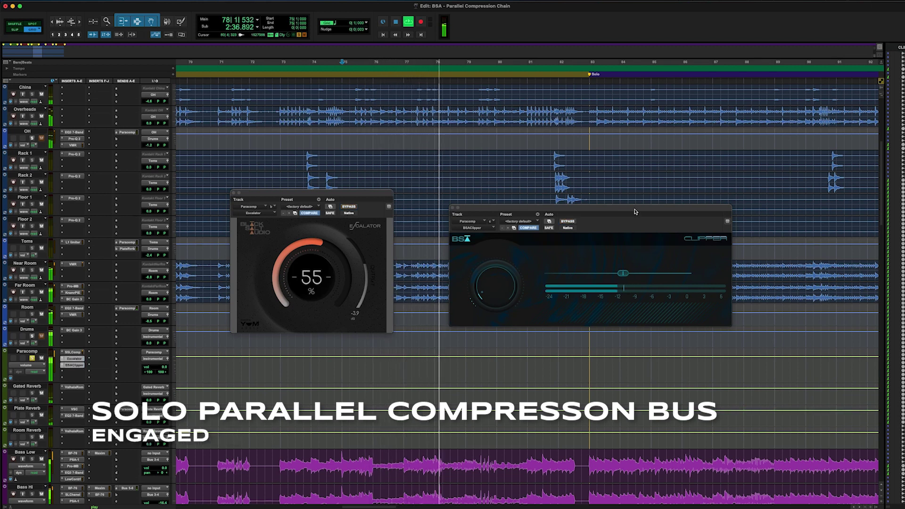
left_click(568, 221)
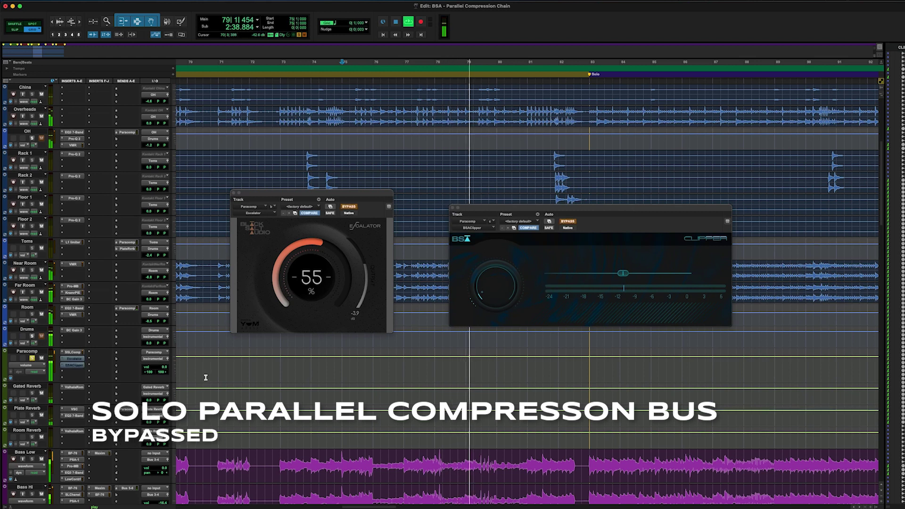